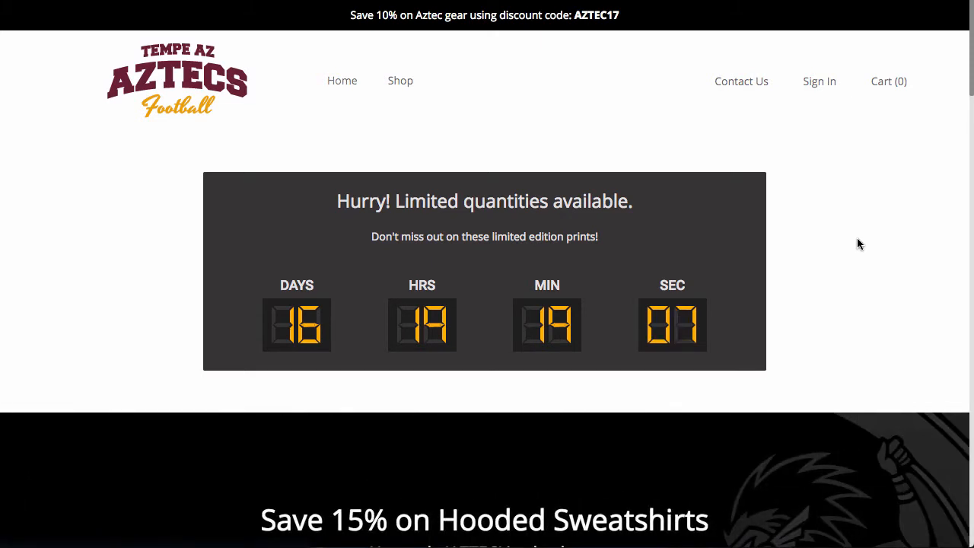
Look over the team store's home page, including the countdown banner, the hooded sweatshirt promotion and the T-Shirts section
scroll(839, 241, down, 5)
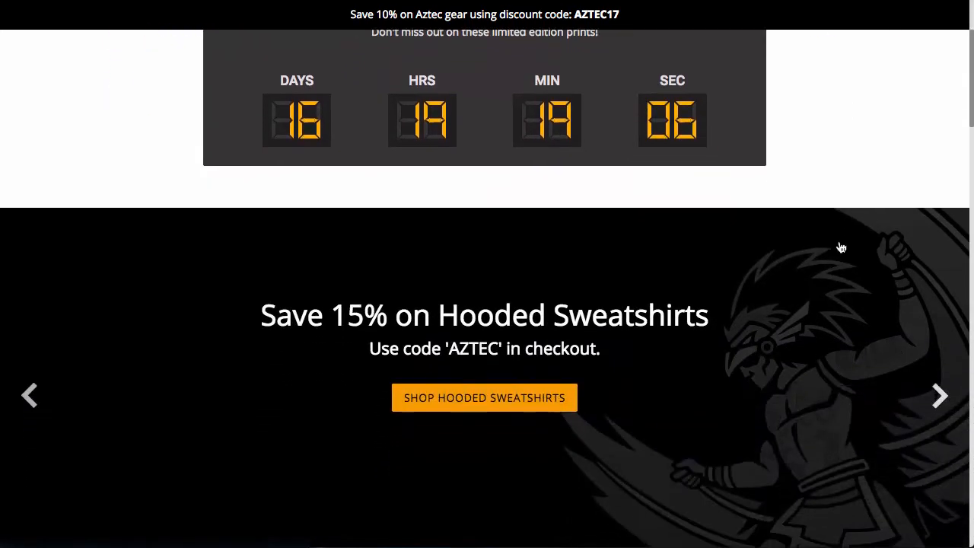
scroll(841, 249, down, 1)
scroll(842, 248, down, 1)
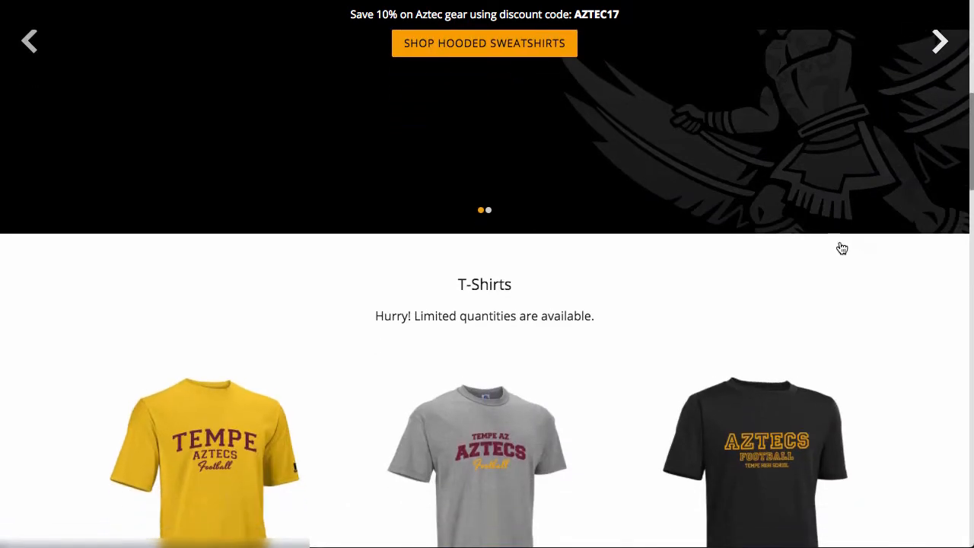
scroll(842, 248, down, 3)
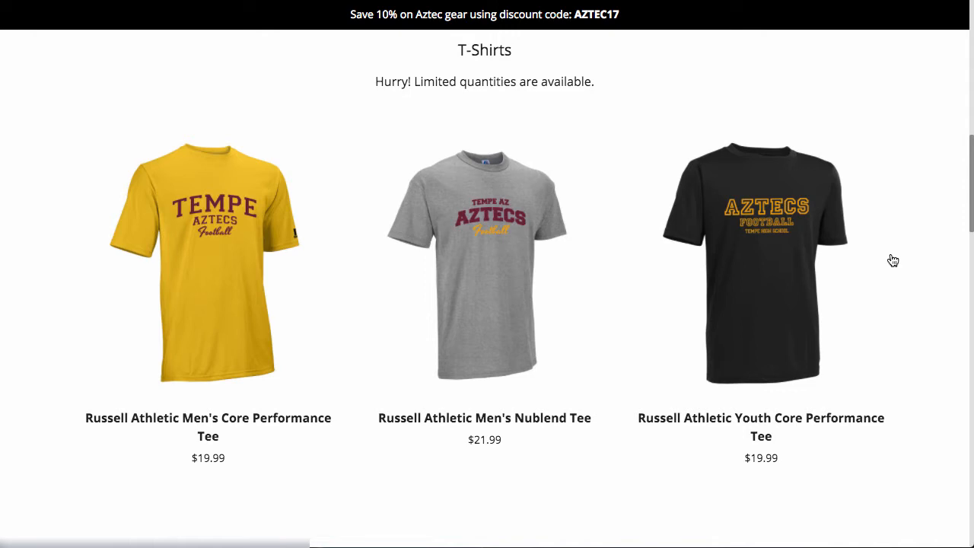
scroll(893, 260, up, 15)
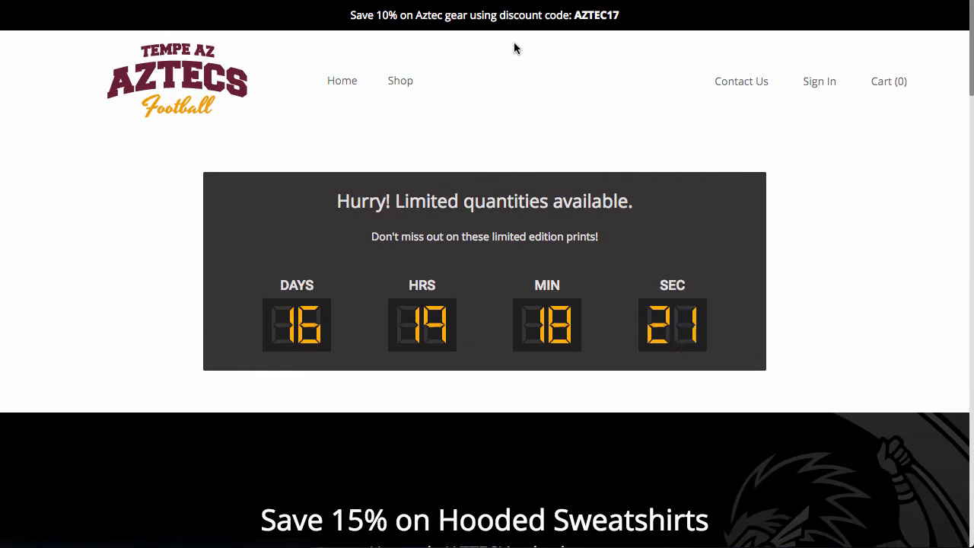
Look through the store's shopping categories and open the listing of all products
mouse_move(396, 84)
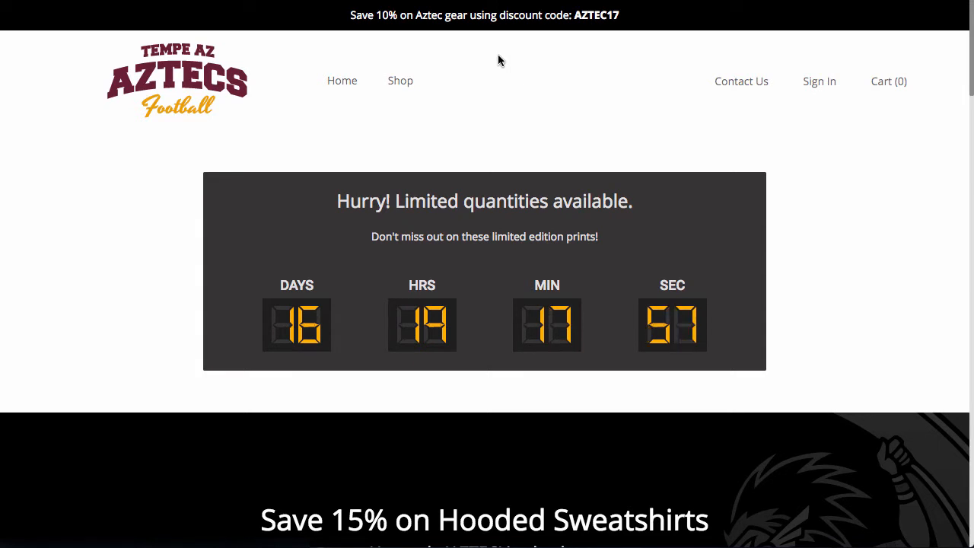
scroll(495, 49, down, 1)
mouse_move(398, 53)
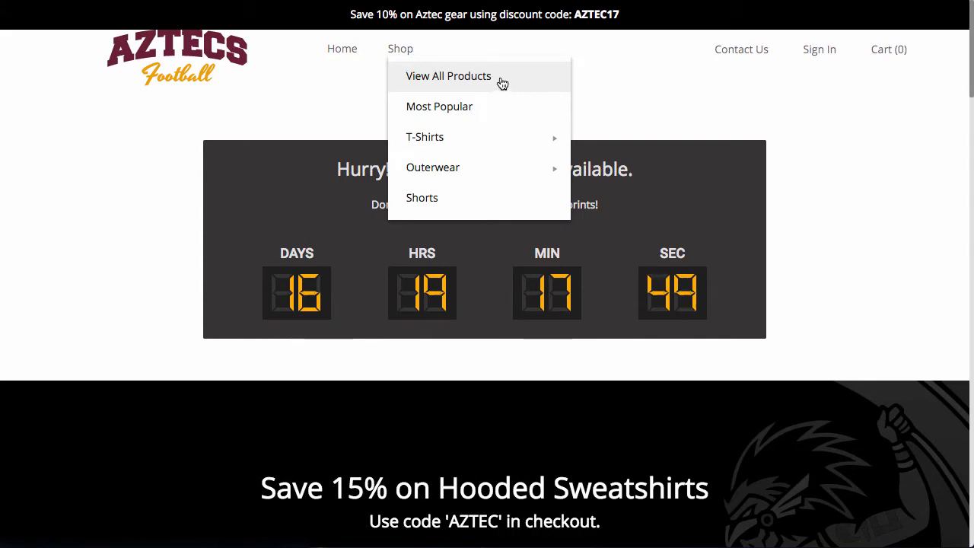
mouse_move(478, 130)
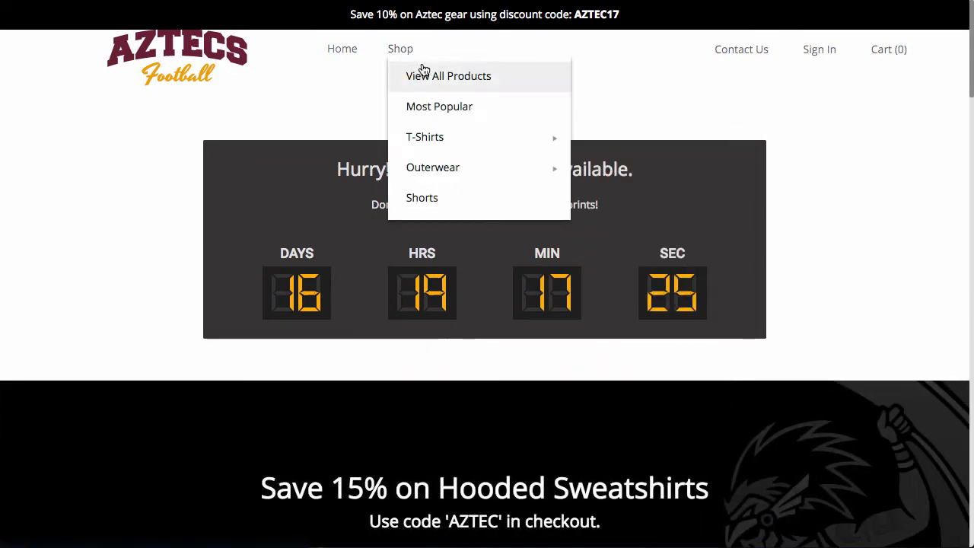
click(468, 82)
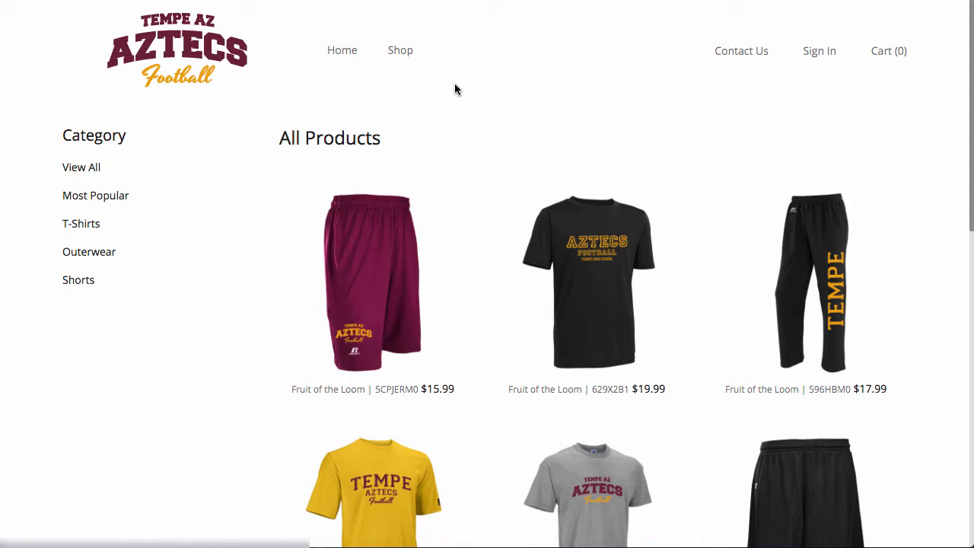
Filter the product listing by the T-Shirts category and return to viewing all products
scroll(627, 128, down, 1)
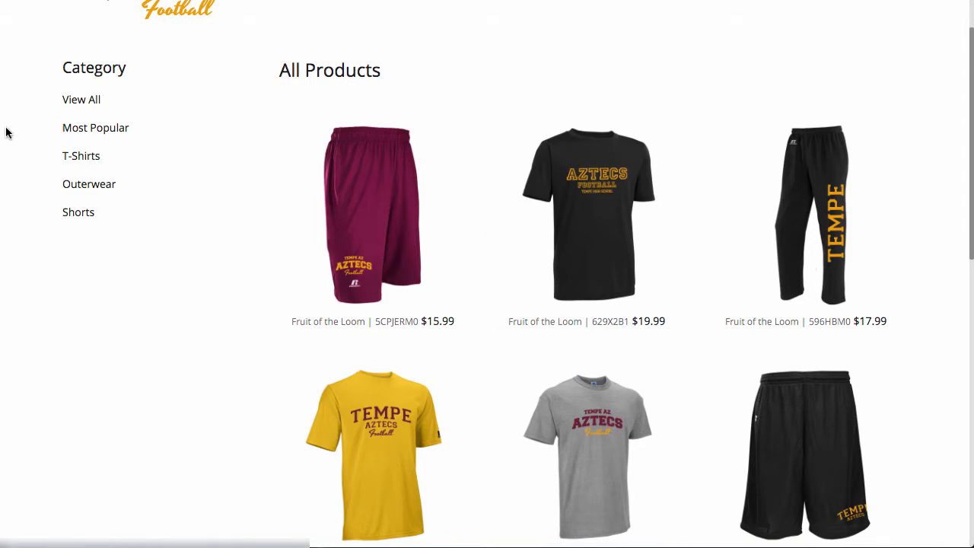
click(82, 159)
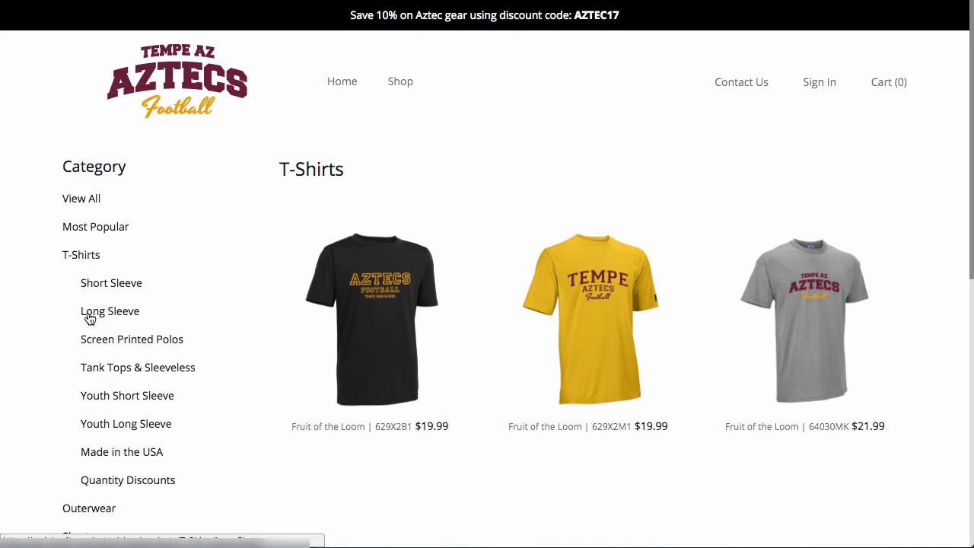
click(66, 199)
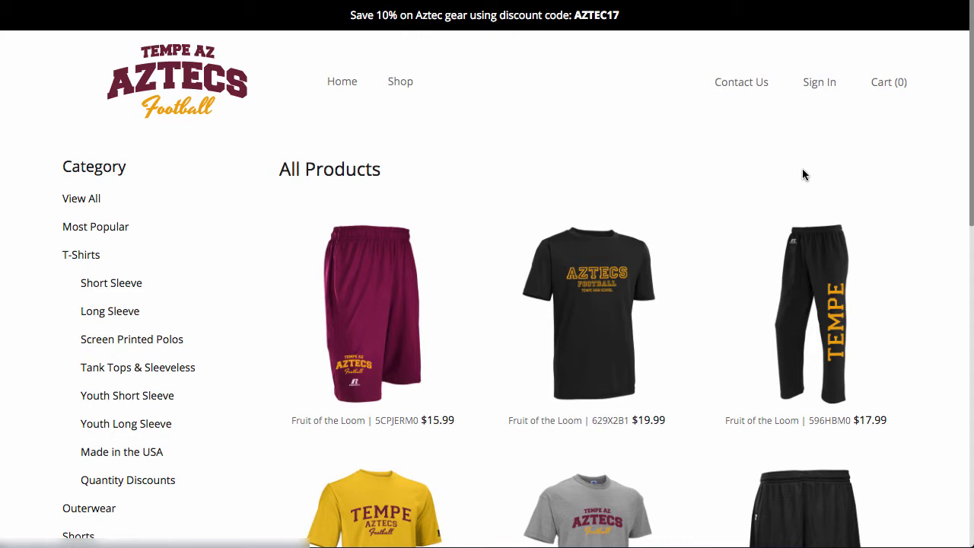
Return to the store's home page, sign in as an administrator and enable Edit Mode
click(213, 91)
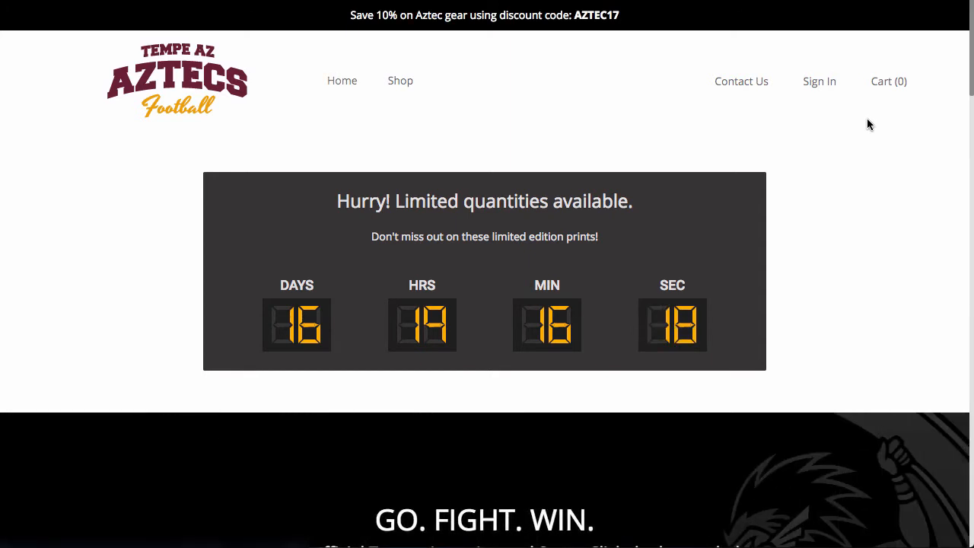
click(822, 84)
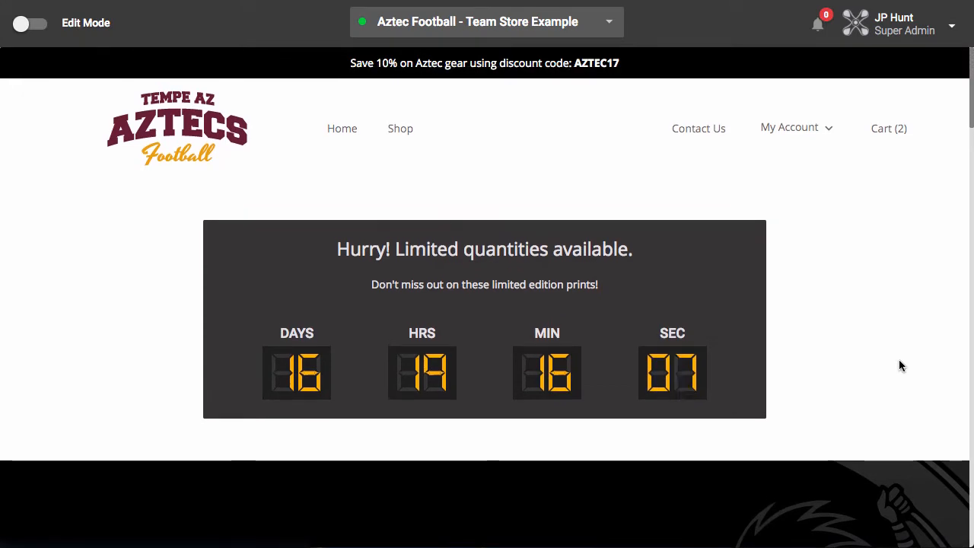
click(31, 24)
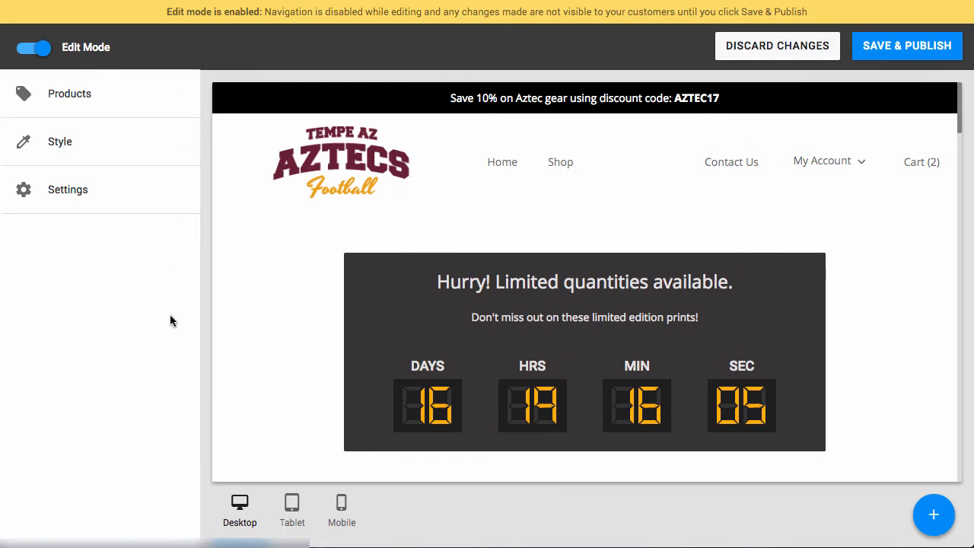
Open the Store Products list in the store editor
click(60, 100)
click(17, 97)
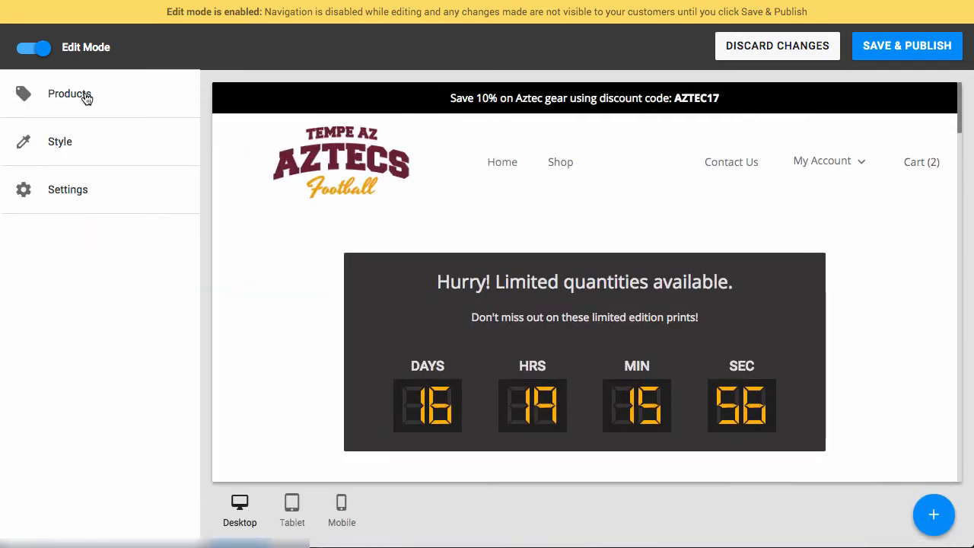
click(84, 97)
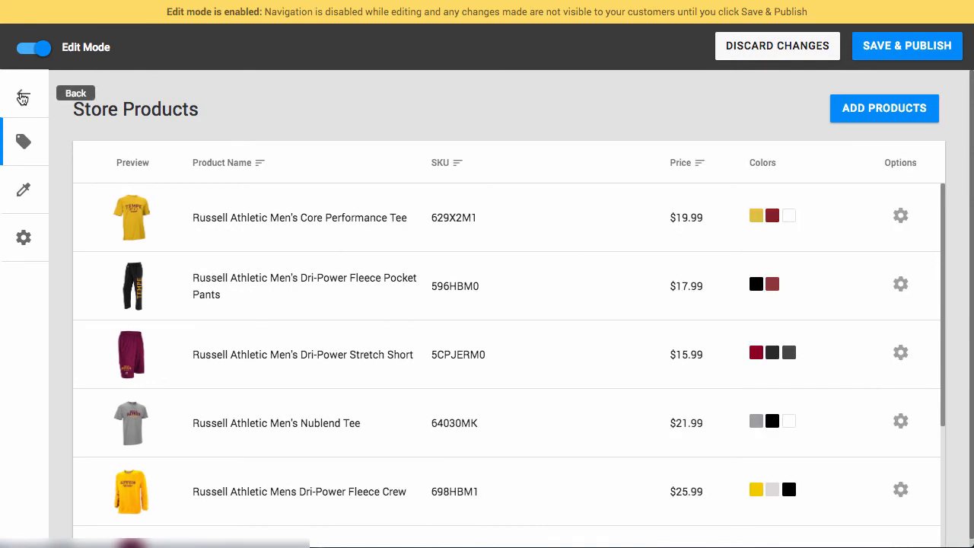
click(25, 96)
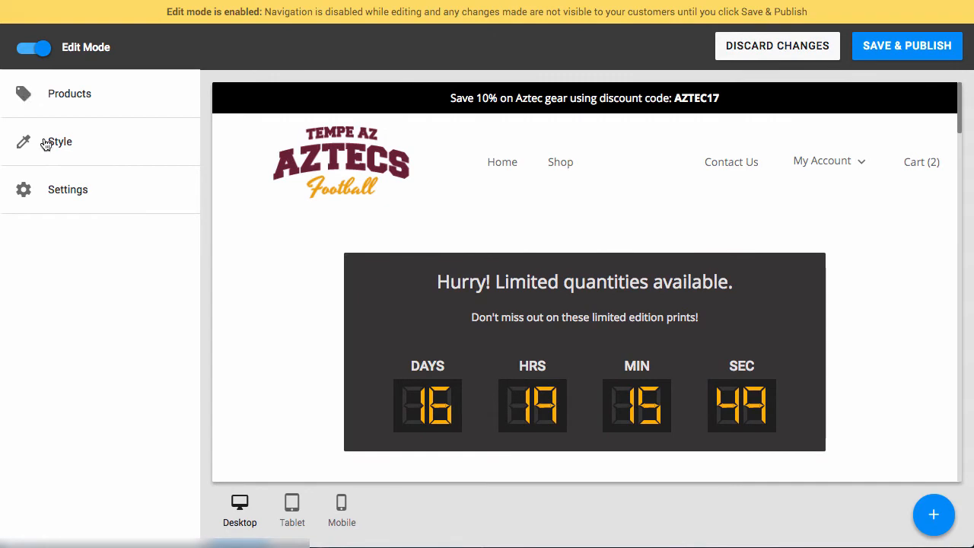
click(58, 98)
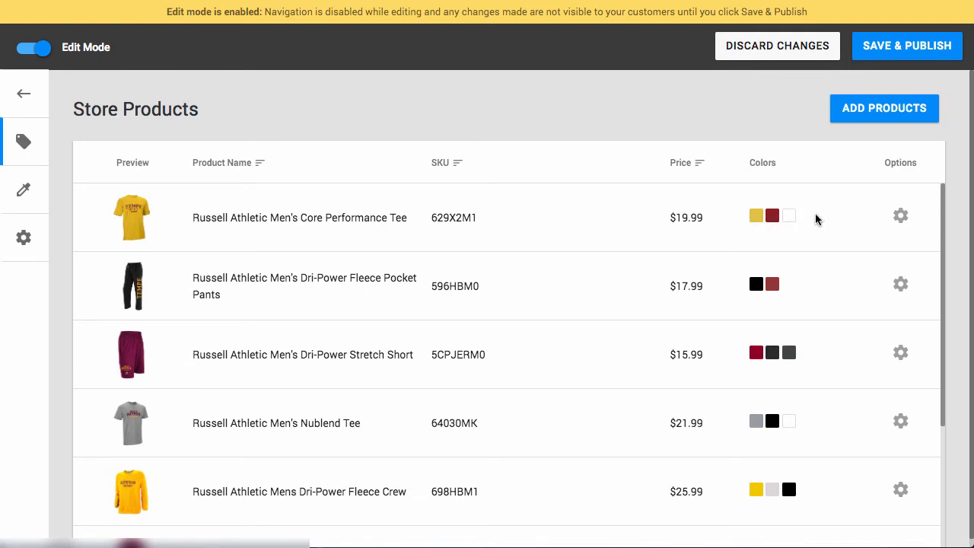
View the edit page of the Russell Athletic Men's Core Performance Tee and check its options in the store product list
click(901, 217)
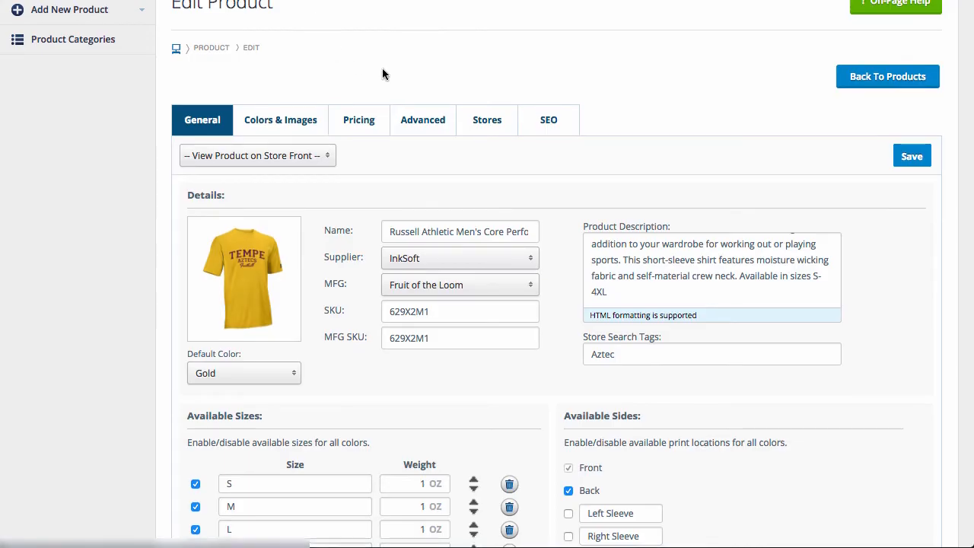
scroll(385, 135, up, 2)
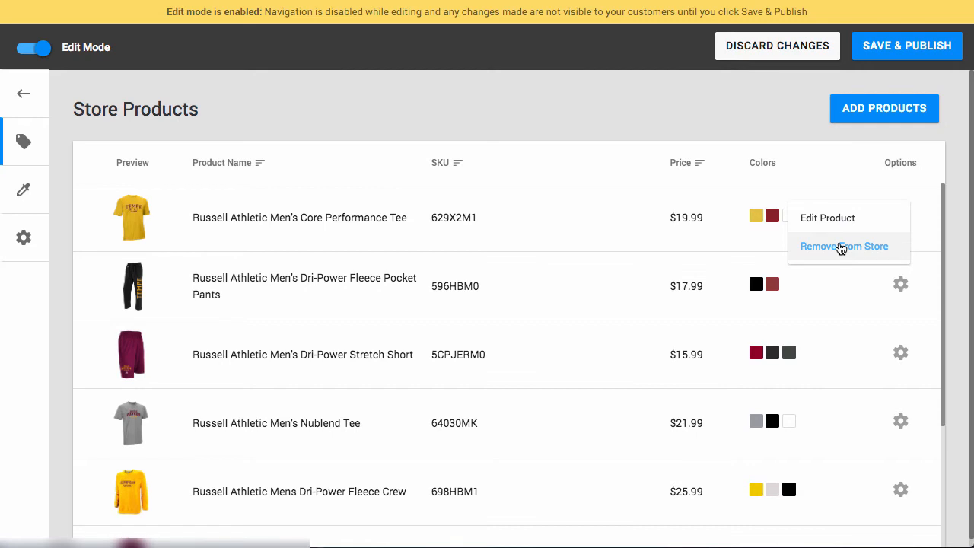
click(748, 130)
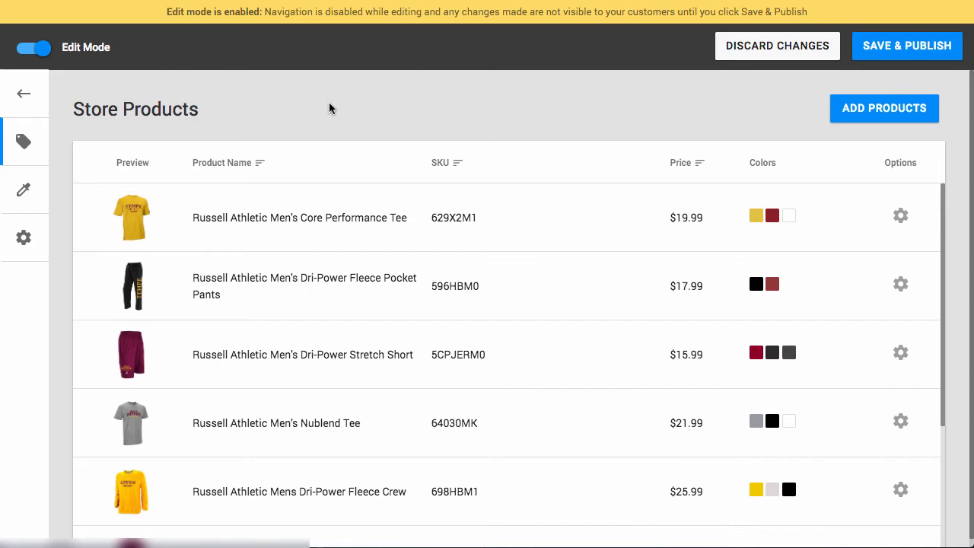
Browse the product catalog and select the Nike Women's Team Balance Tank and the Under Armour Men's Team Rival Tech Quarter-Zip Pullover with SKU DSG_20
click(879, 118)
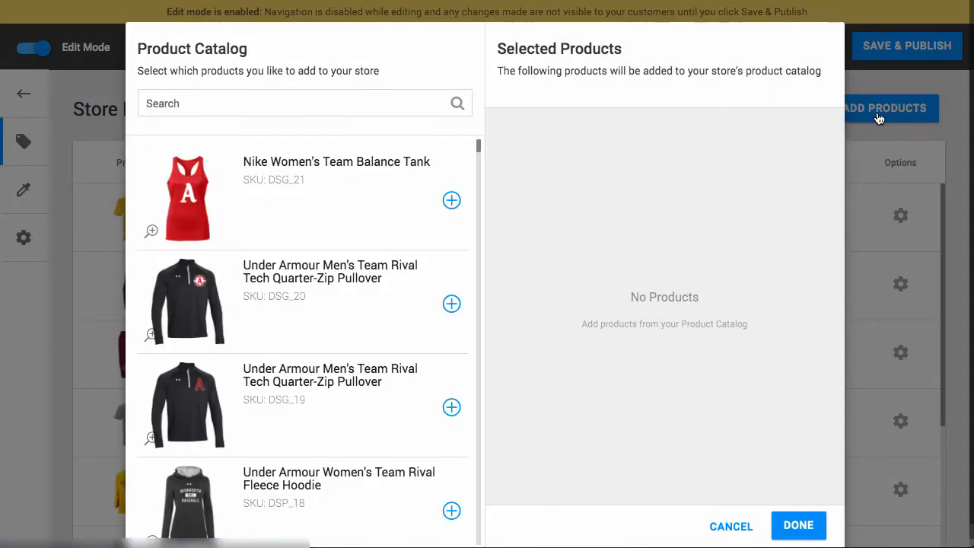
click(207, 102)
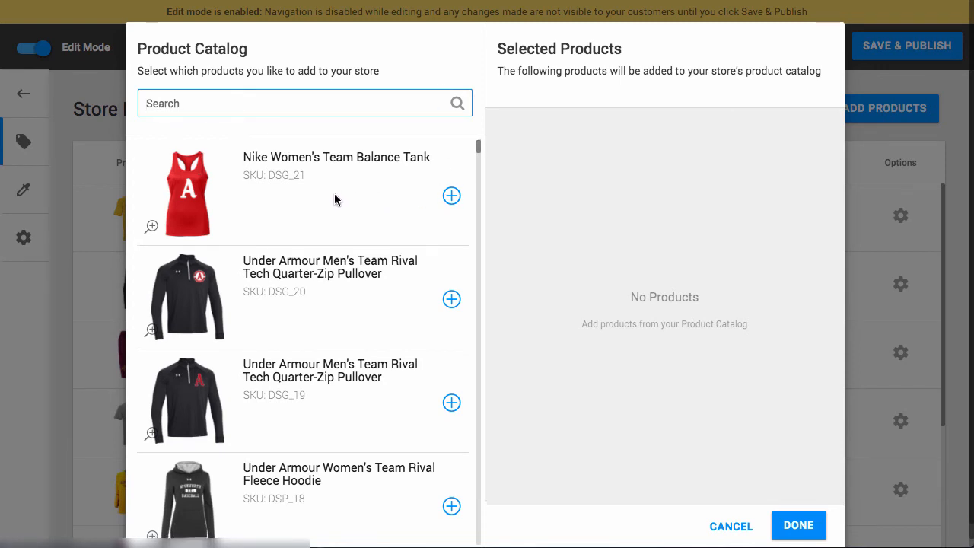
scroll(335, 197, down, 2)
scroll(335, 199, down, 4)
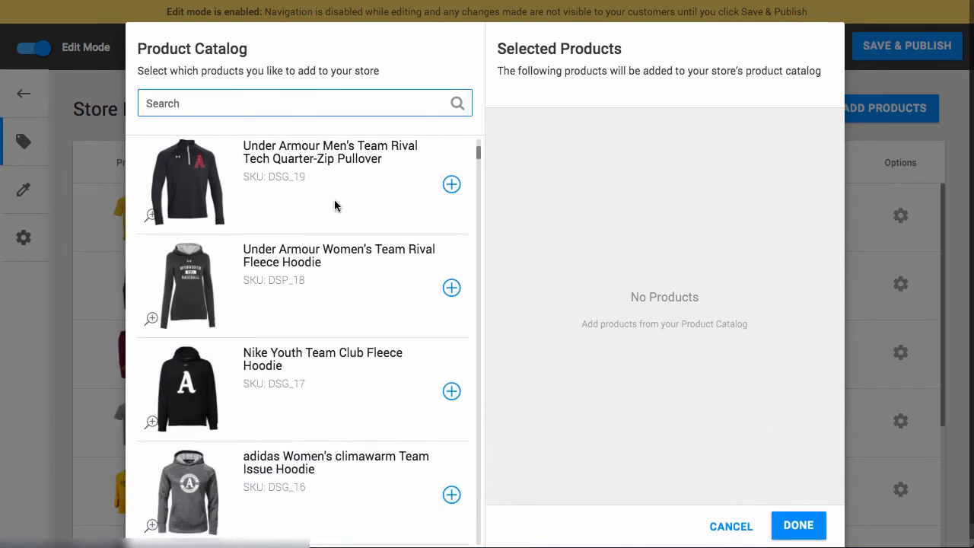
scroll(334, 205, up, 5)
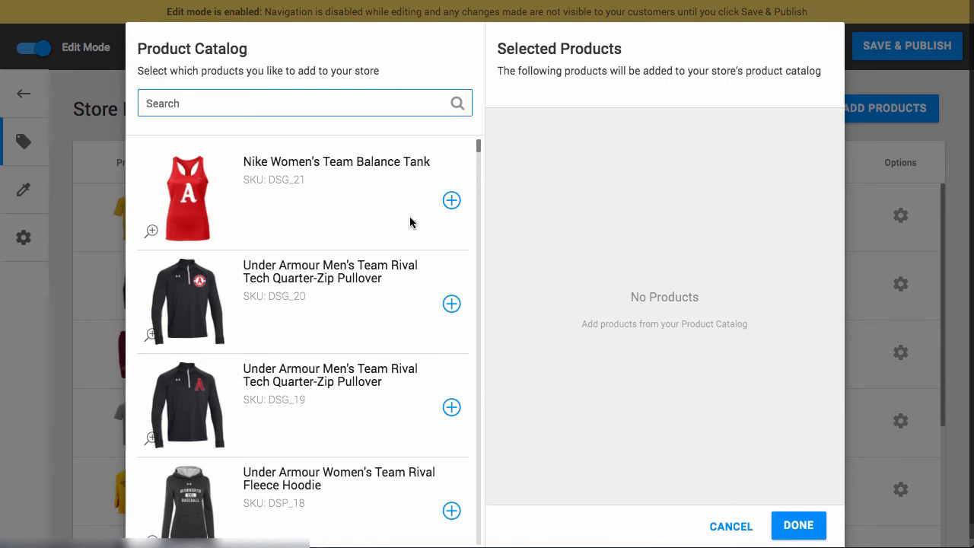
scroll(409, 221, down, 5)
scroll(415, 226, up, 5)
click(452, 200)
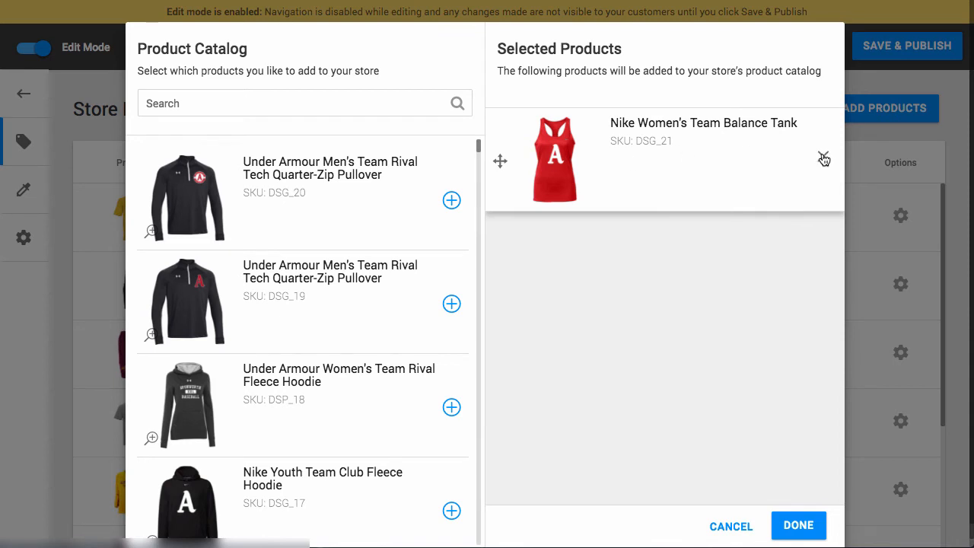
click(452, 202)
Reorder the two selected products, finishing with the Nike tank above the Under Armour pullover, and add them to the store
drag(500, 264, 501, 145)
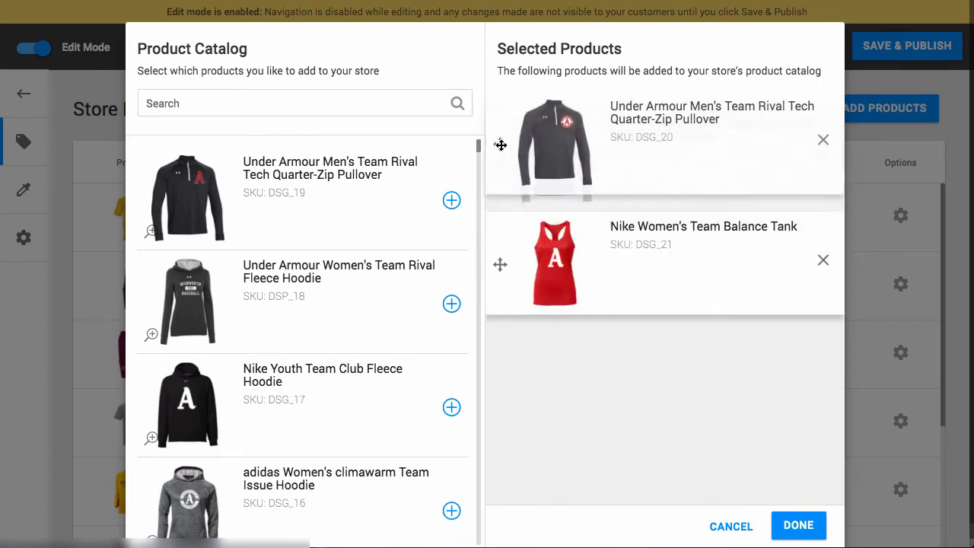
drag(499, 264, 500, 139)
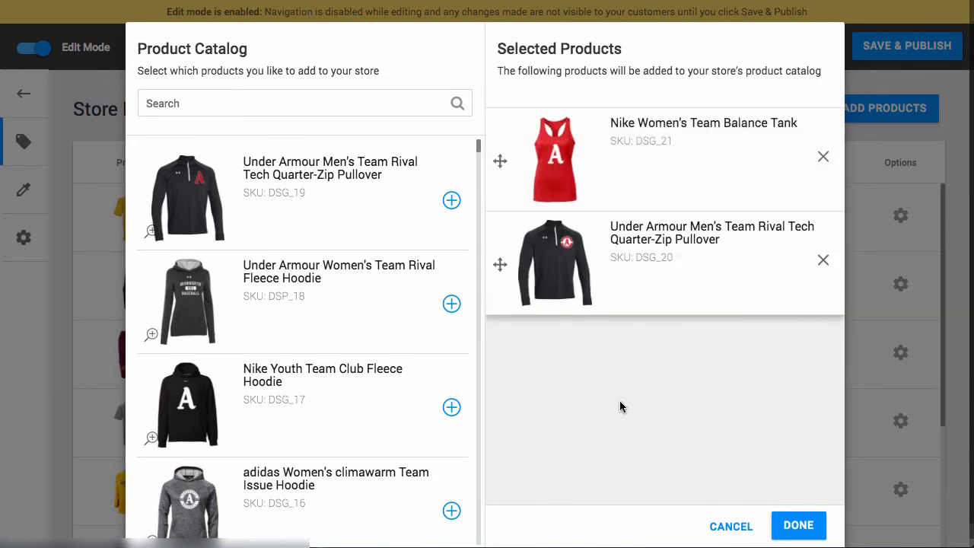
click(802, 524)
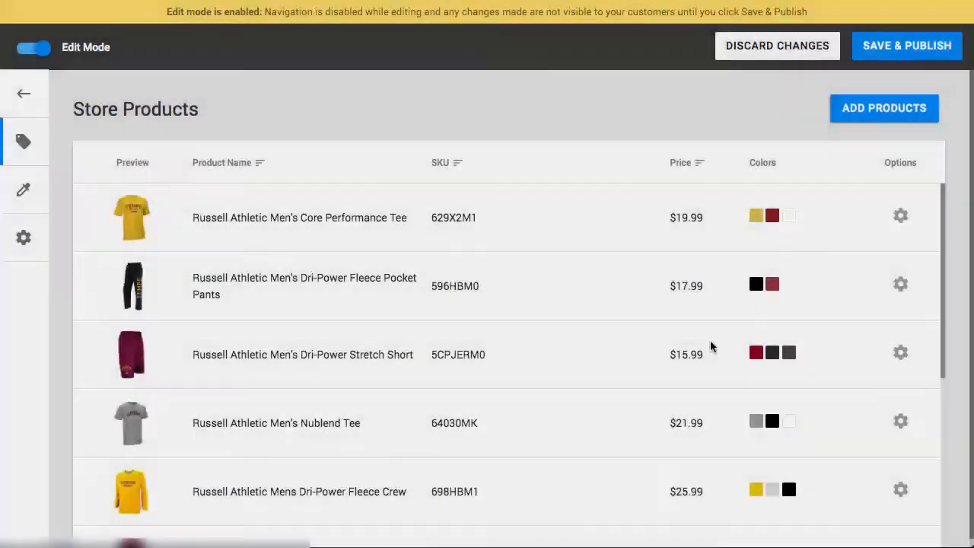
Remove the Nike Women's Team Balance Tank from the store
scroll(711, 370, down, 5)
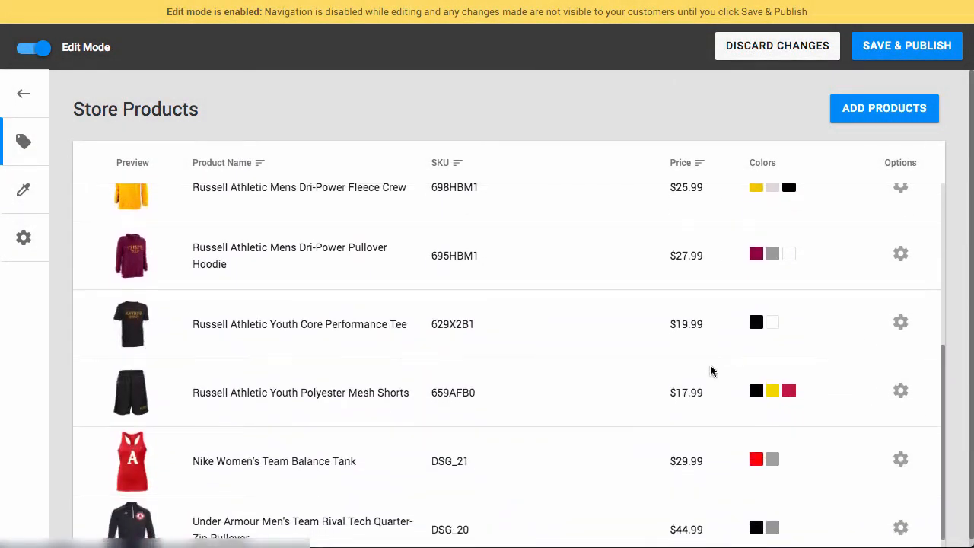
scroll(711, 371, down, 1)
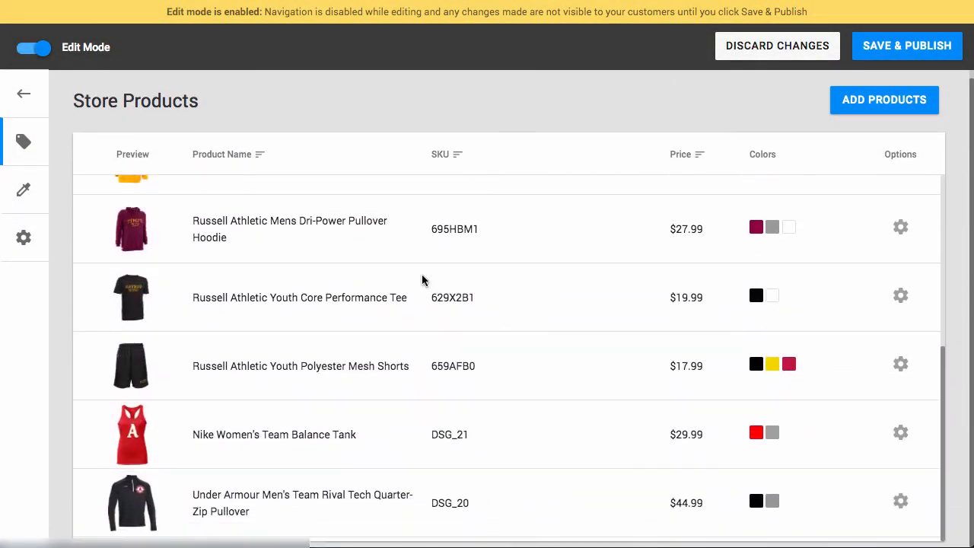
scroll(413, 278, up, 3)
scroll(409, 283, down, 3)
click(900, 432)
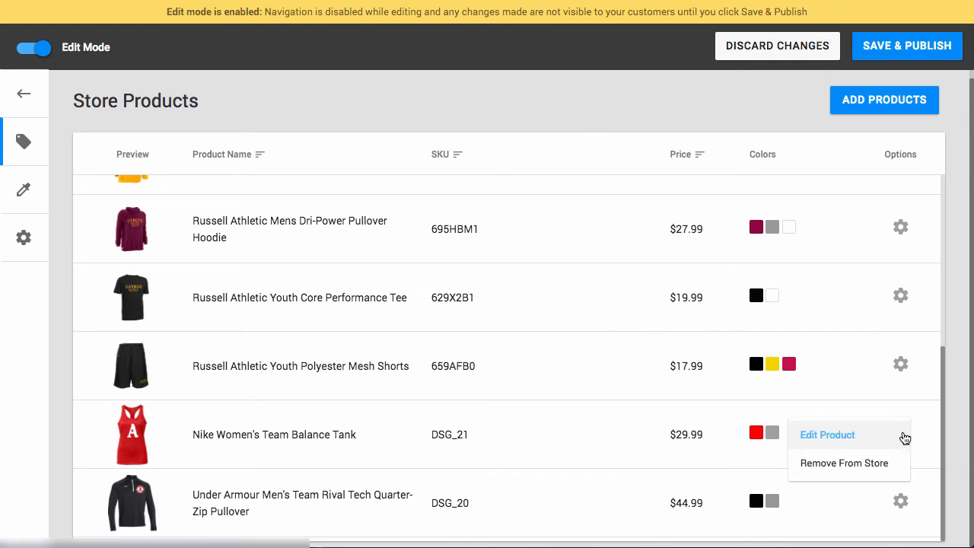
click(829, 463)
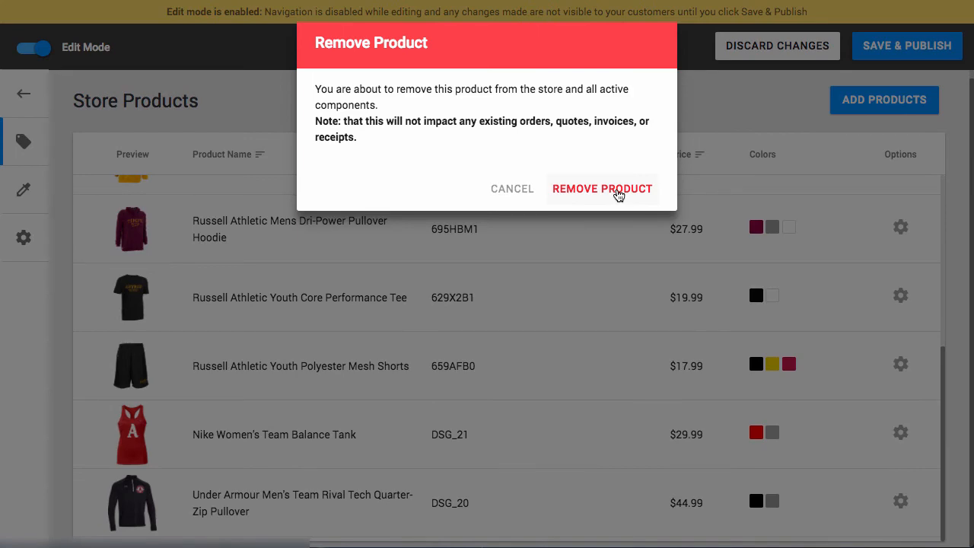
click(618, 195)
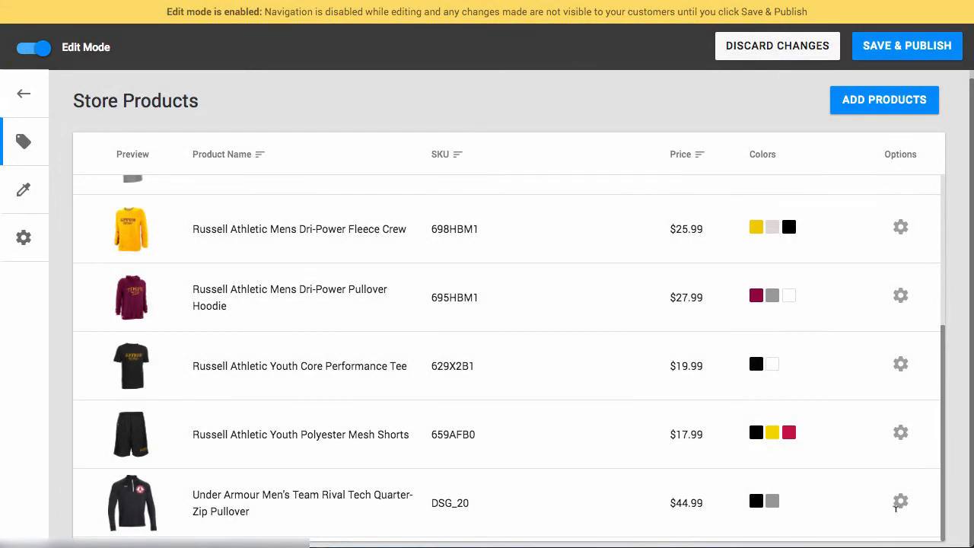
Remove the Under Armour Men's Team Rival Tech Quarter-Zip Pullover with SKU DSG_20 from the store
click(902, 502)
click(865, 531)
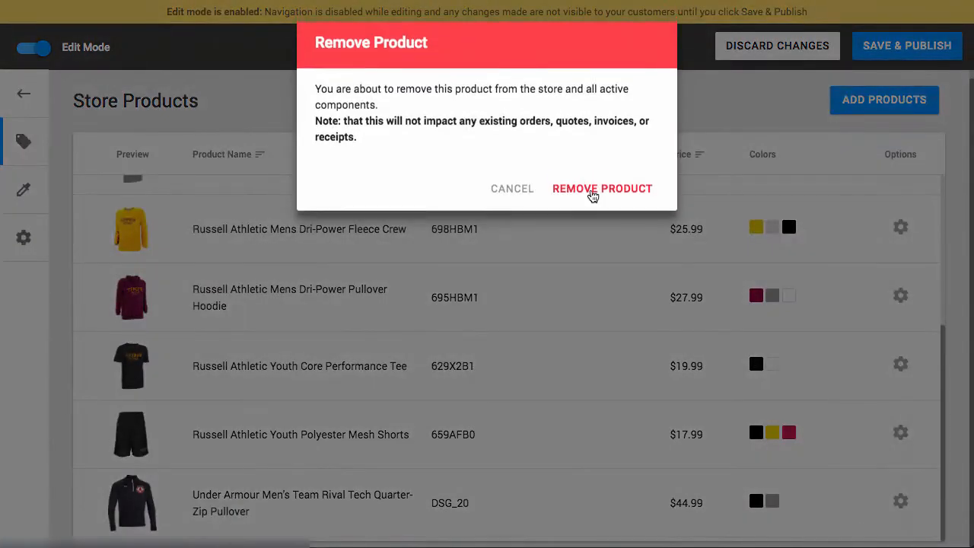
click(581, 196)
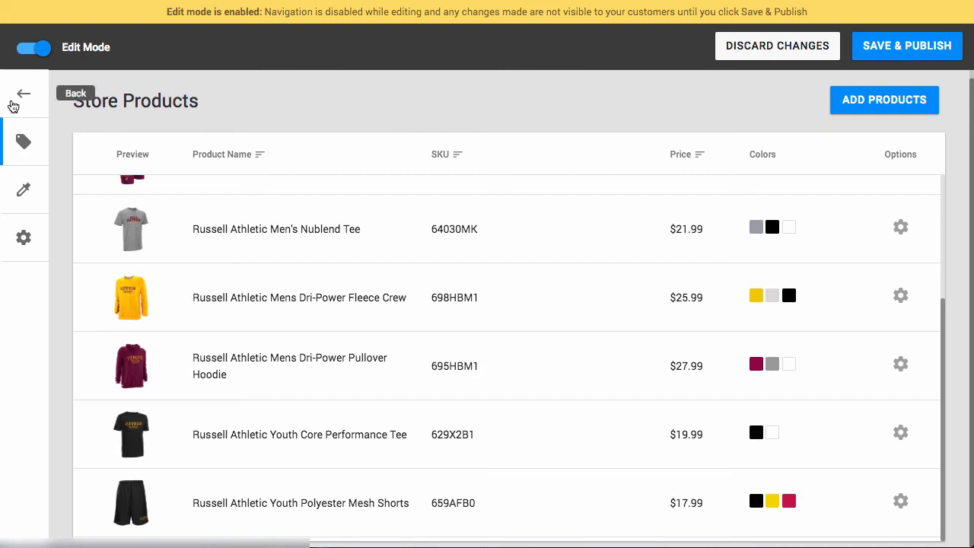
Return to the storefront page editor and review the component types that can be added to the page
click(20, 99)
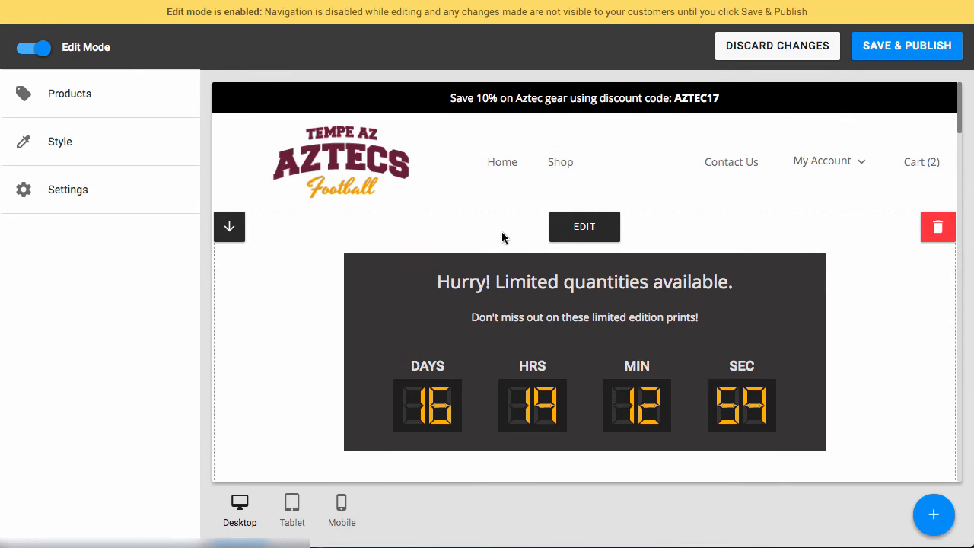
scroll(502, 240, down, 6)
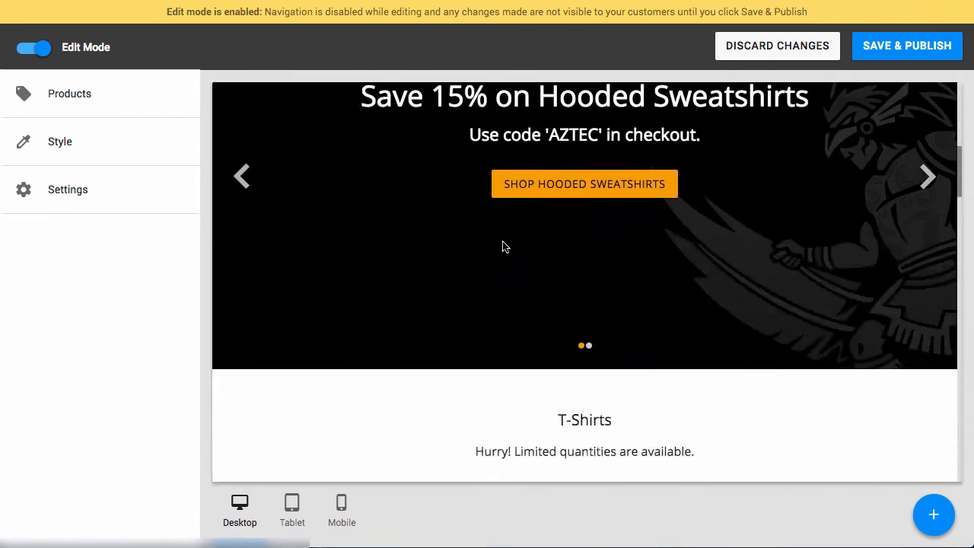
scroll(504, 246, down, 4)
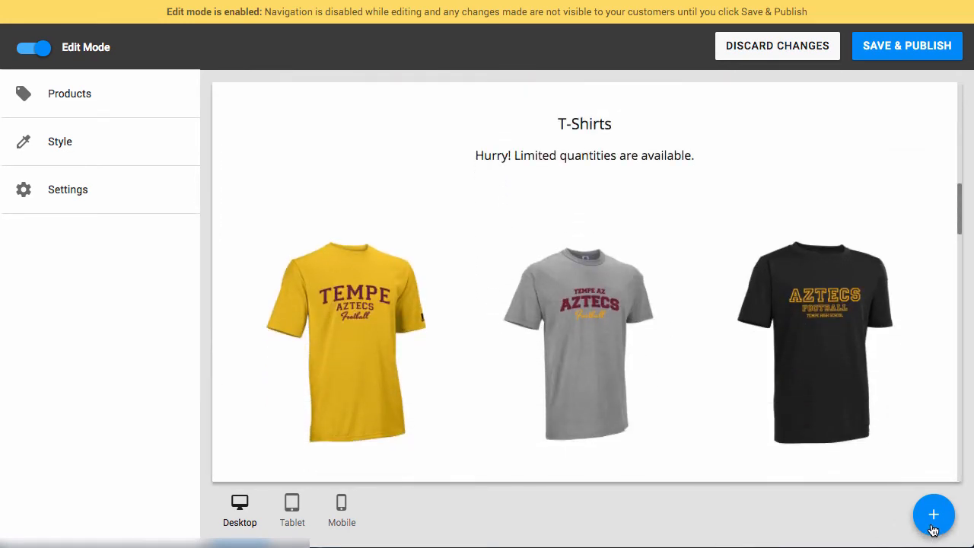
click(934, 514)
click(825, 112)
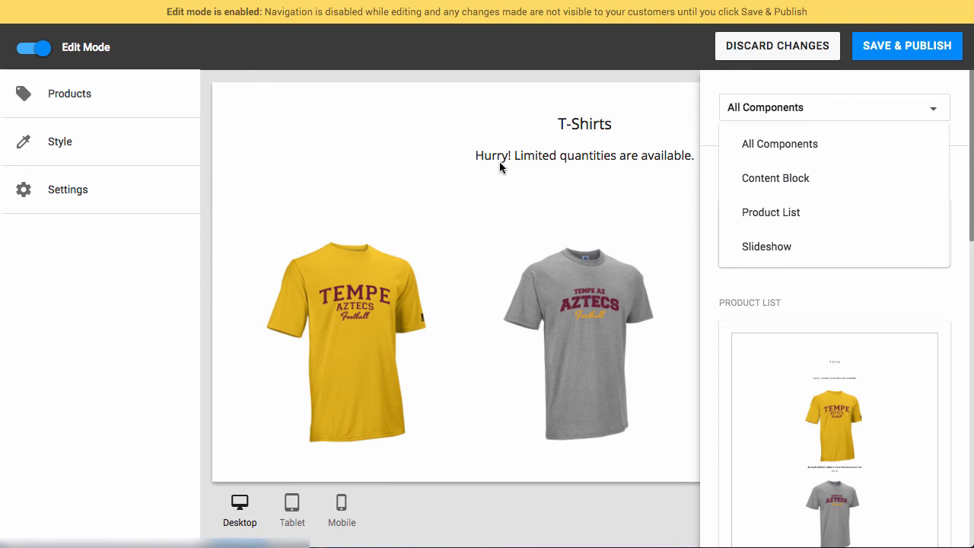
click(482, 73)
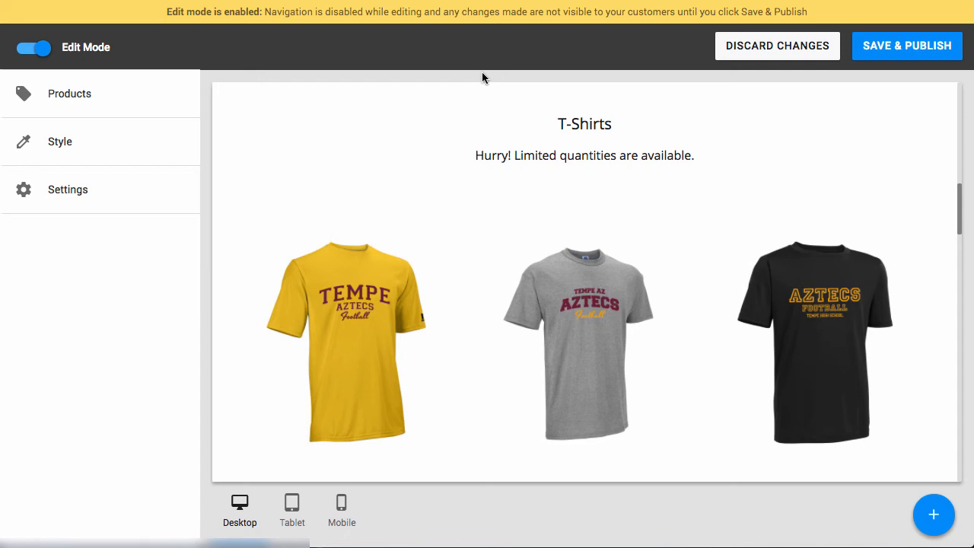
Select the Nike Women's Team Balance Tank for the T-Shirts product list and discard the selection
mouse_move(491, 175)
scroll(492, 175, up, 1)
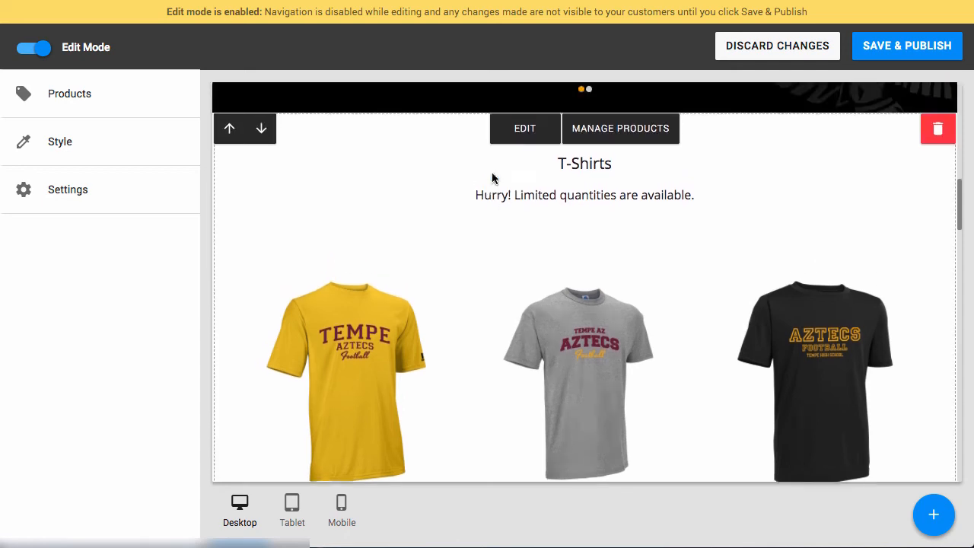
click(602, 135)
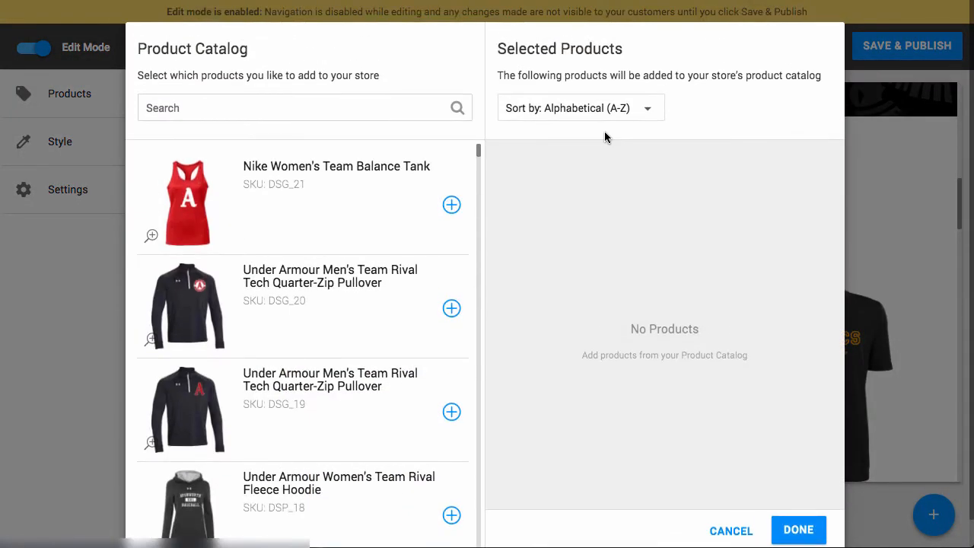
click(452, 204)
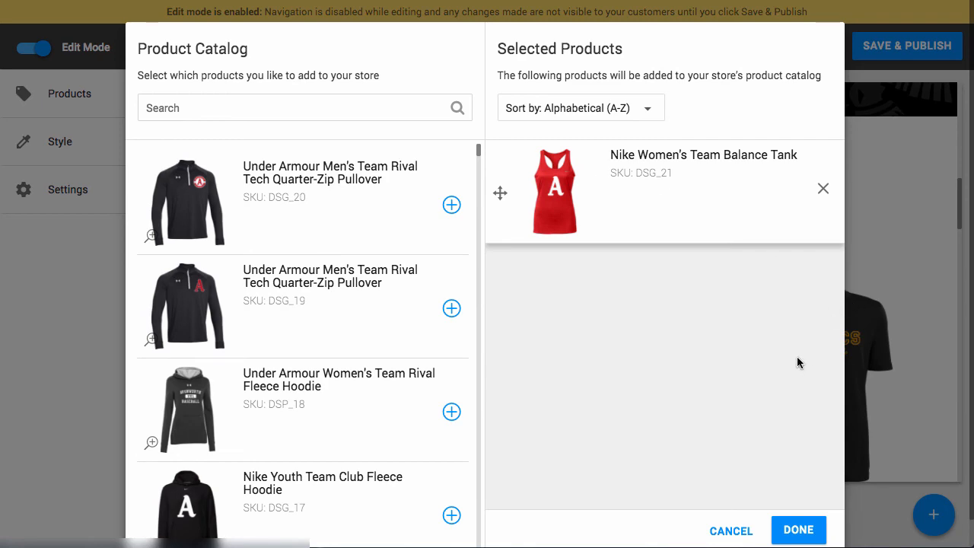
click(741, 530)
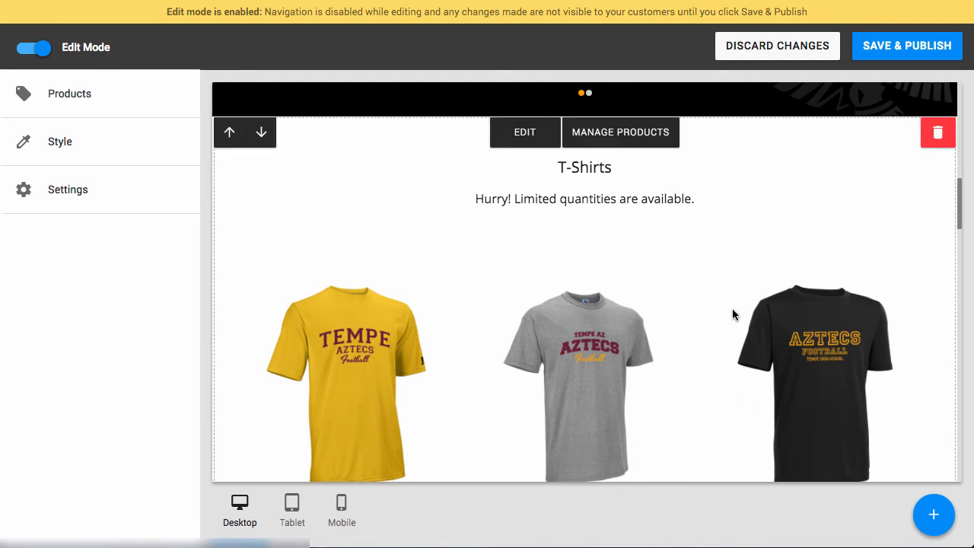
Review the sizes and store and category assignment of the Russell Athletic Men's Core Performance Tee in the Admin Portal, and open the product categories
scroll(733, 308, up, 5)
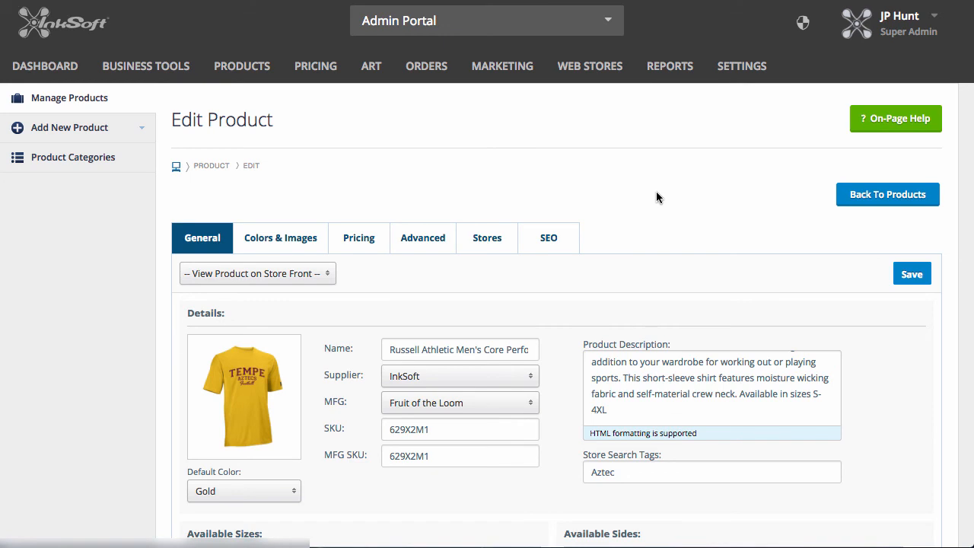
scroll(656, 197, down, 5)
scroll(656, 197, down, 2)
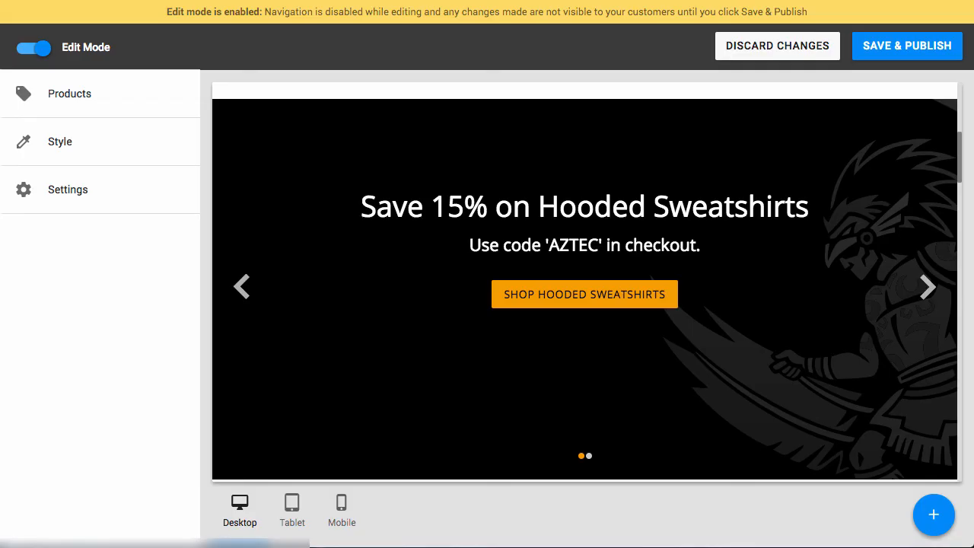
scroll(366, 213, up, 5)
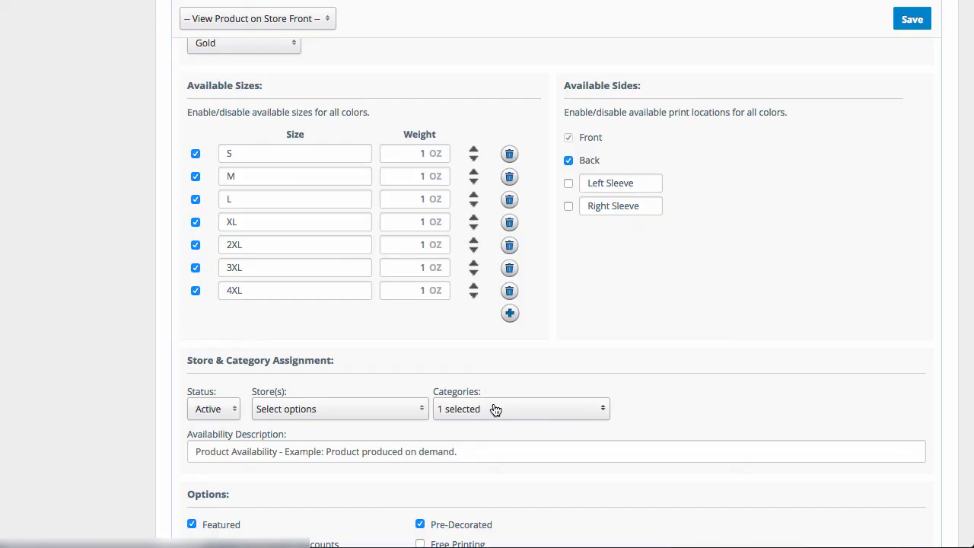
scroll(710, 317, up, 5)
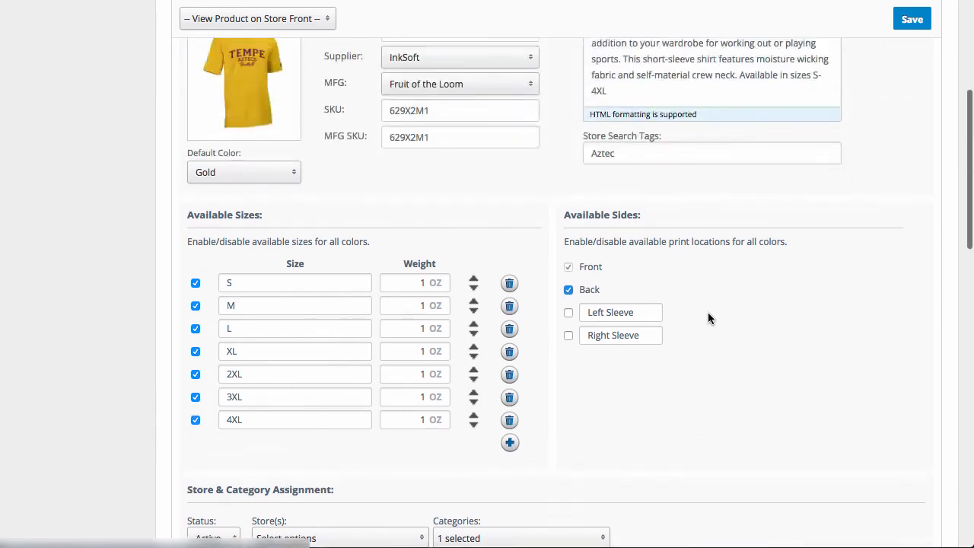
scroll(707, 318, up, 2)
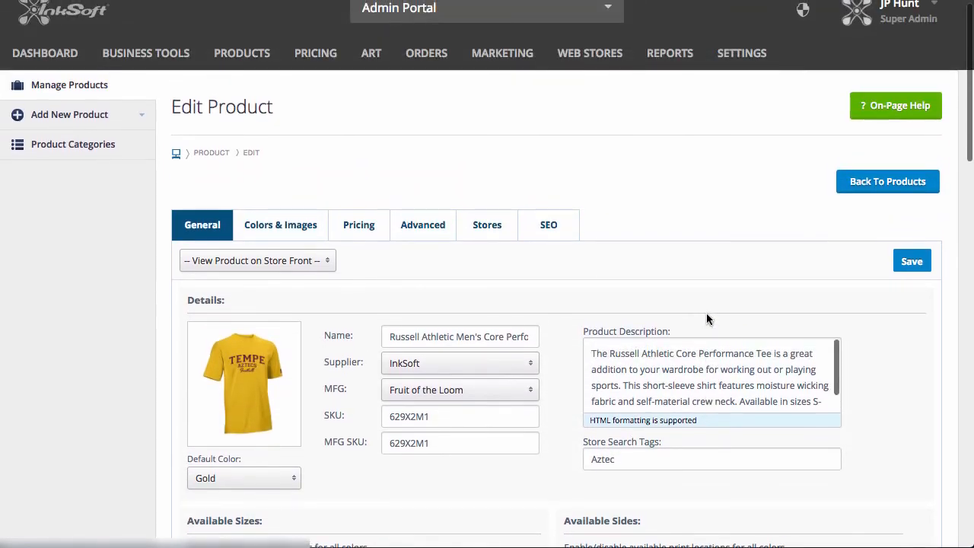
click(56, 148)
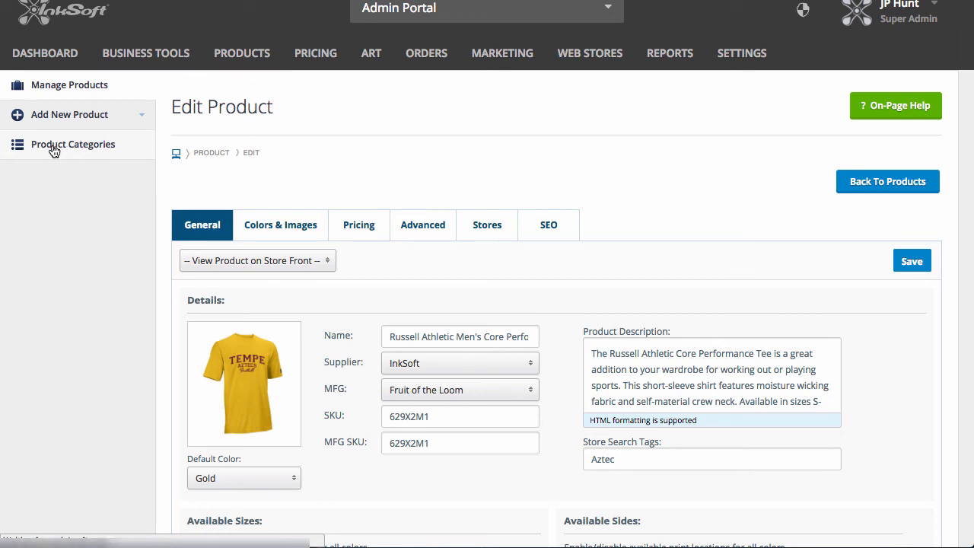